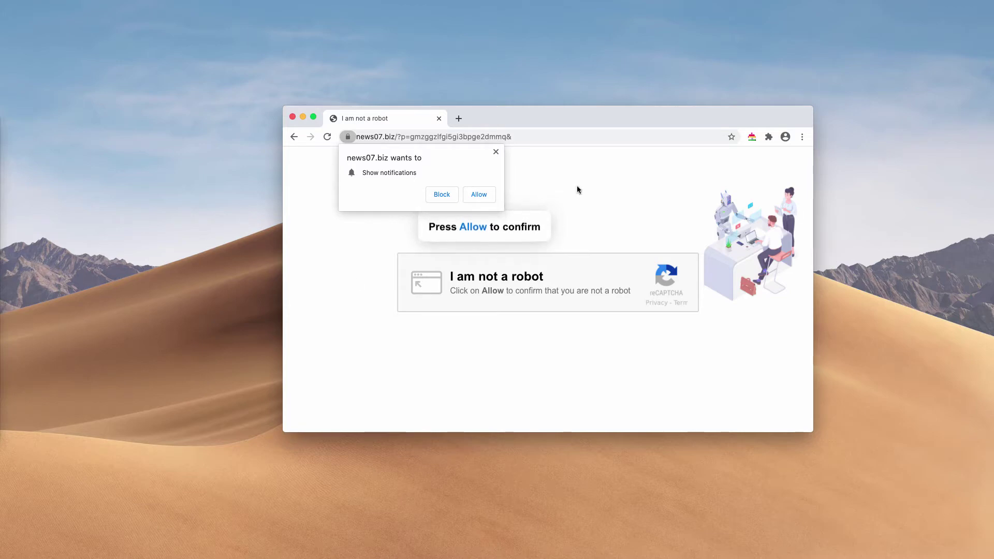
Step: Allow news07.biz notifications, tick the hCaptcha checkbox, and open a new blank tab
left_click(485, 195)
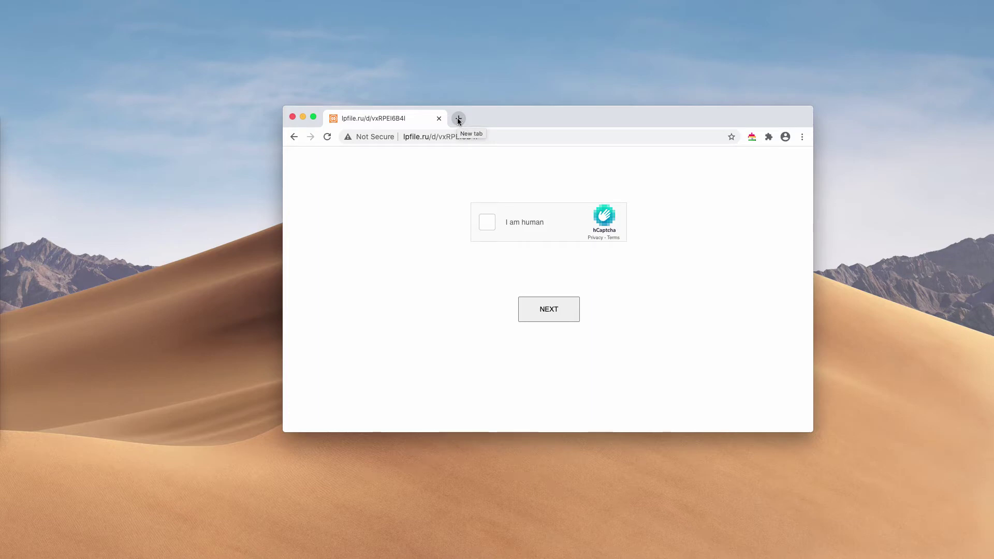
left_click(487, 223)
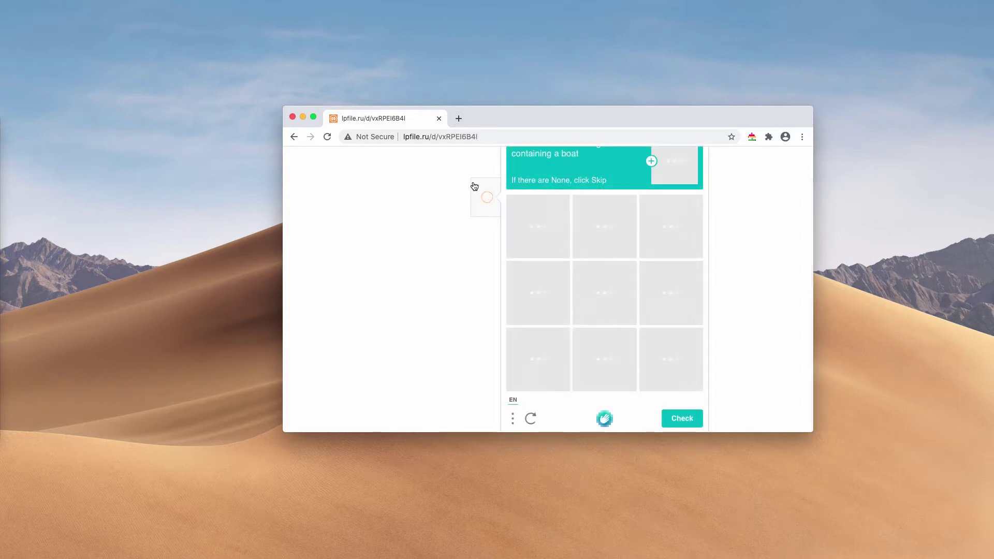
left_click(459, 119)
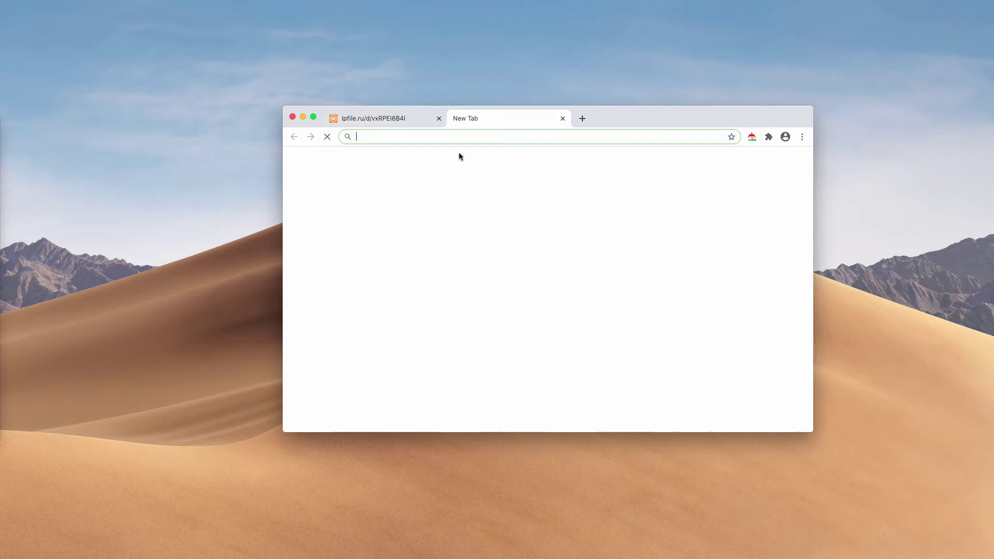
Step: Go to Chrome's Settings > Site Settings > Notifications page
left_click(802, 137)
left_click(728, 124)
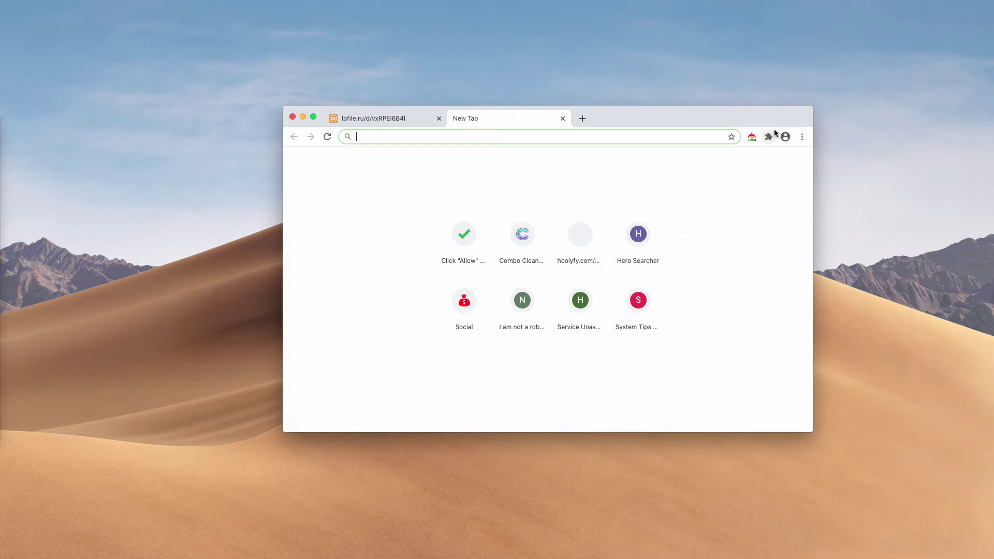
left_click(800, 136)
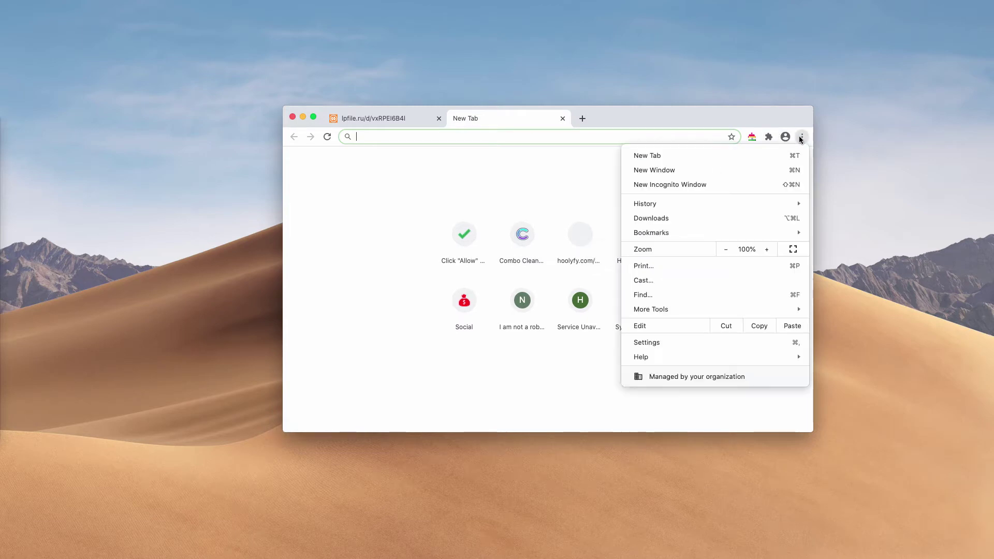
left_click(673, 342)
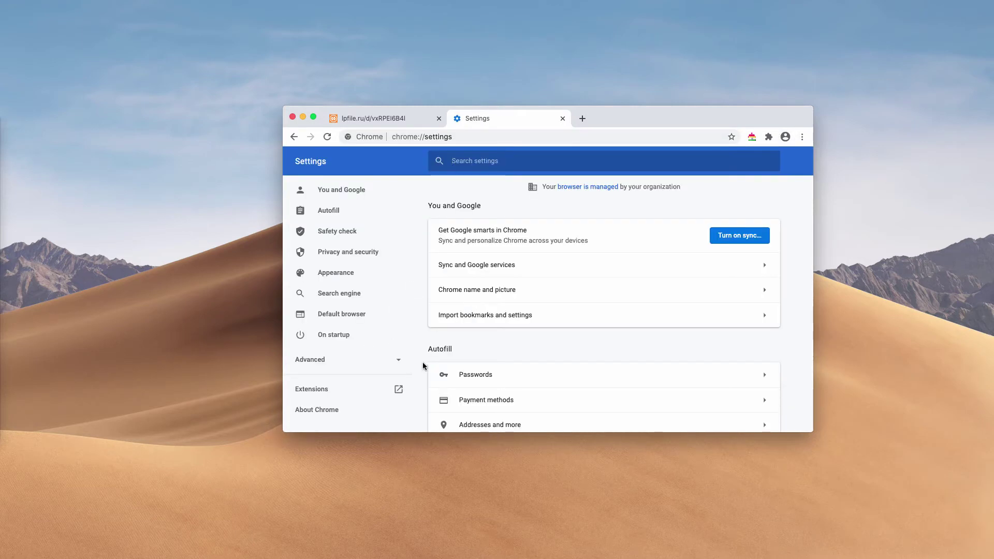
scroll(428, 361, "down", 3)
scroll(430, 365, "down", 3)
left_click(477, 381)
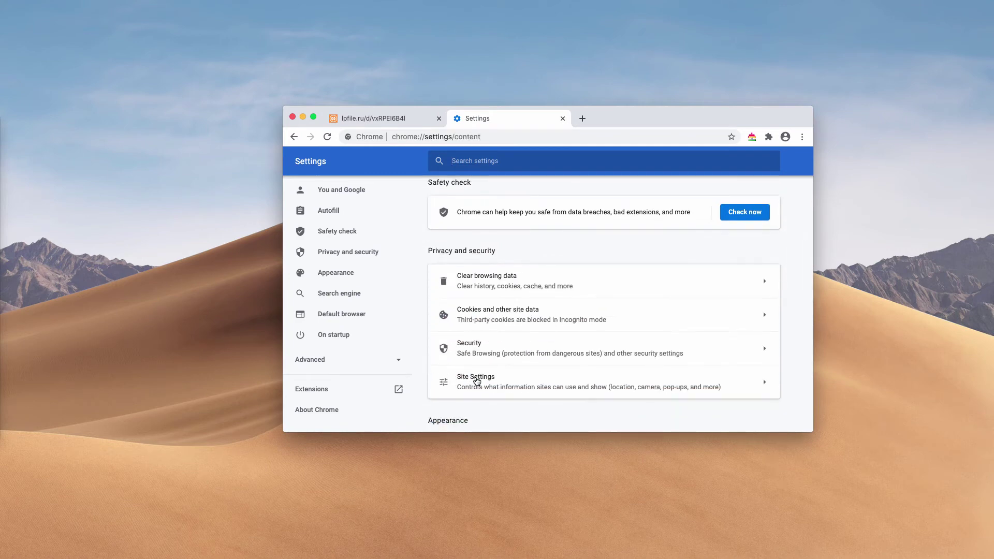
scroll(488, 384, "down", 3)
scroll(488, 382, "down", 2)
left_click(484, 378)
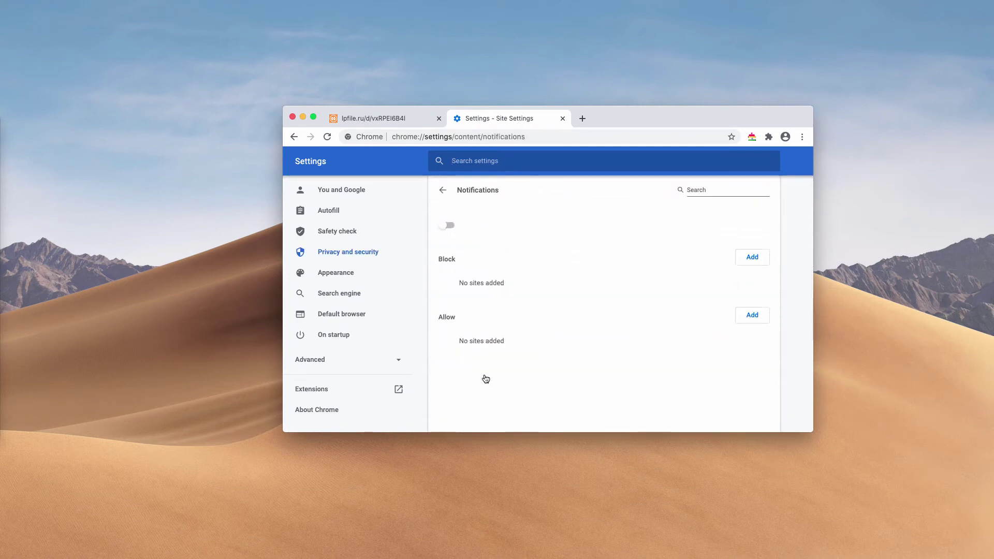
Step: Remove news07.biz from the sites allowed to send notifications
scroll(499, 346, "down", 3)
scroll(494, 347, "down", 2)
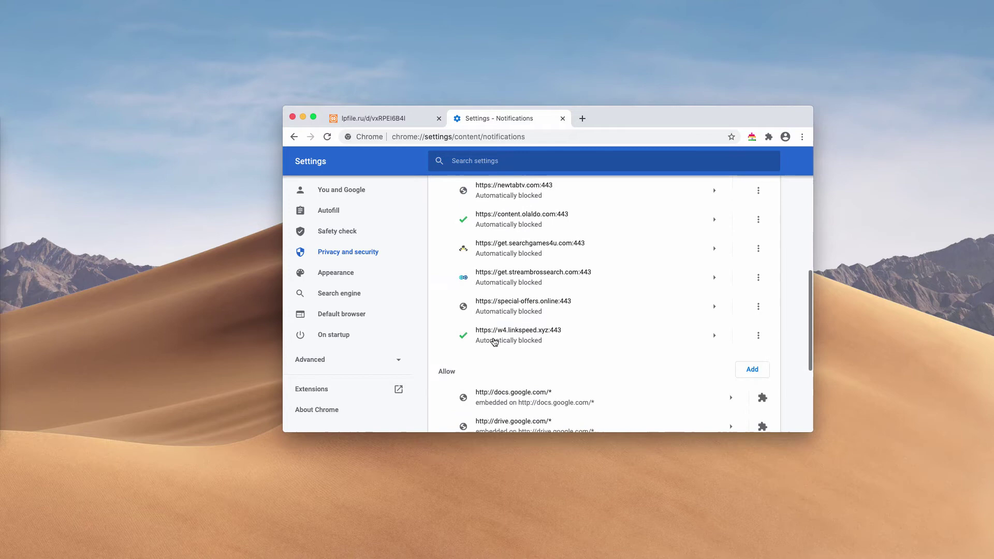
scroll(492, 371, "down", 4)
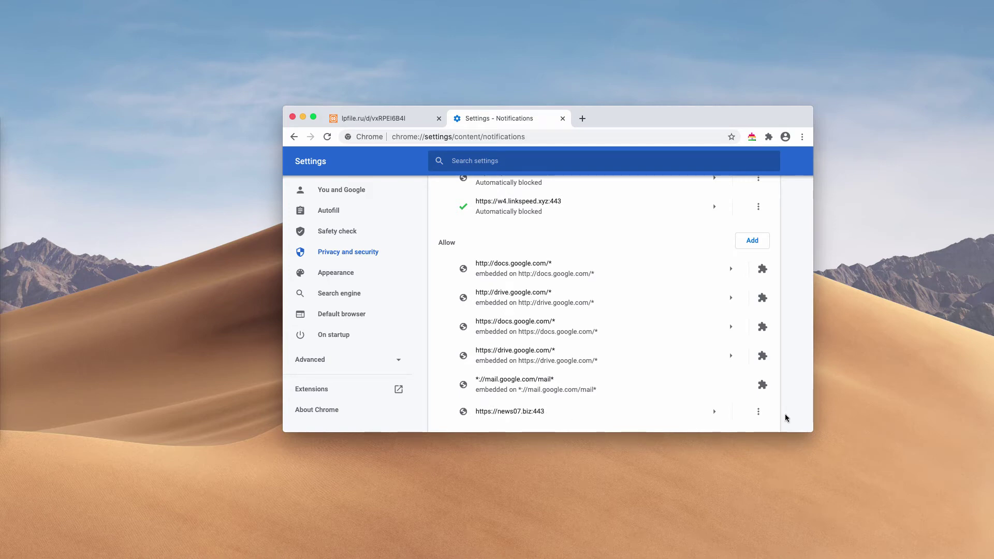
left_click(761, 415)
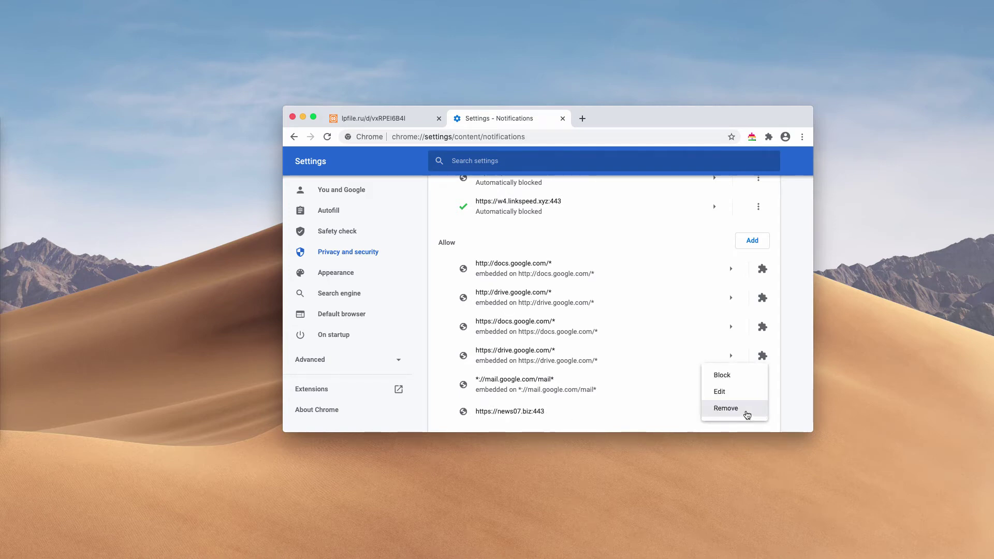
left_click(748, 414)
Step: Remove blocked sites movieboxsearch, hdsportsearchs, newtabtv and content.olaldo from the notifications list
scroll(744, 404, "up", 3)
scroll(743, 328, "up", 3)
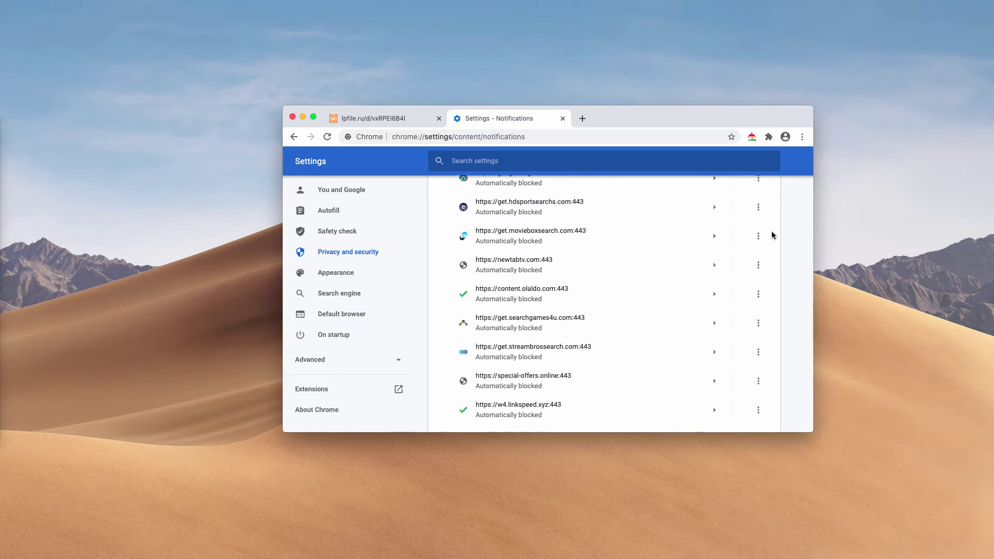
left_click(756, 237)
left_click(747, 269)
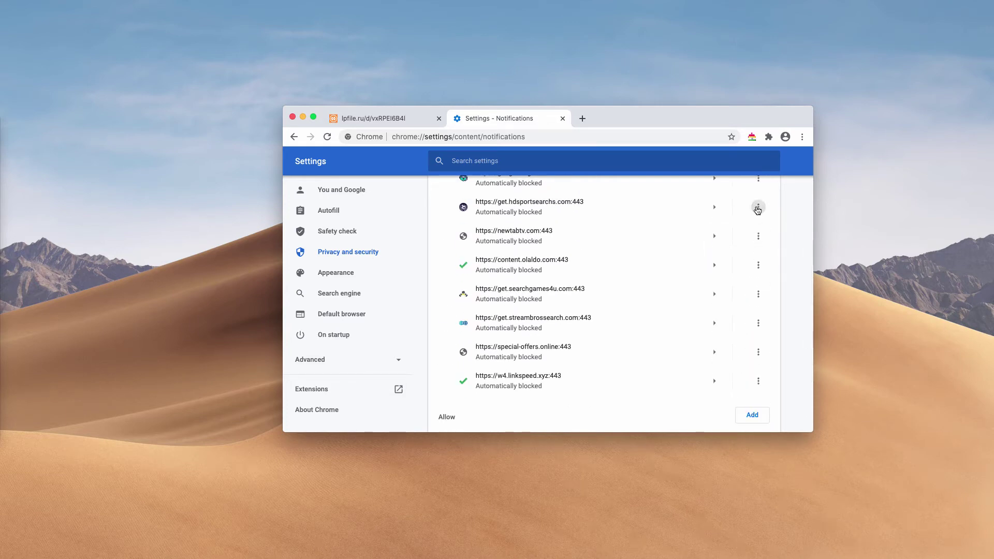
left_click(758, 207)
left_click(743, 246)
left_click(758, 207)
left_click(750, 242)
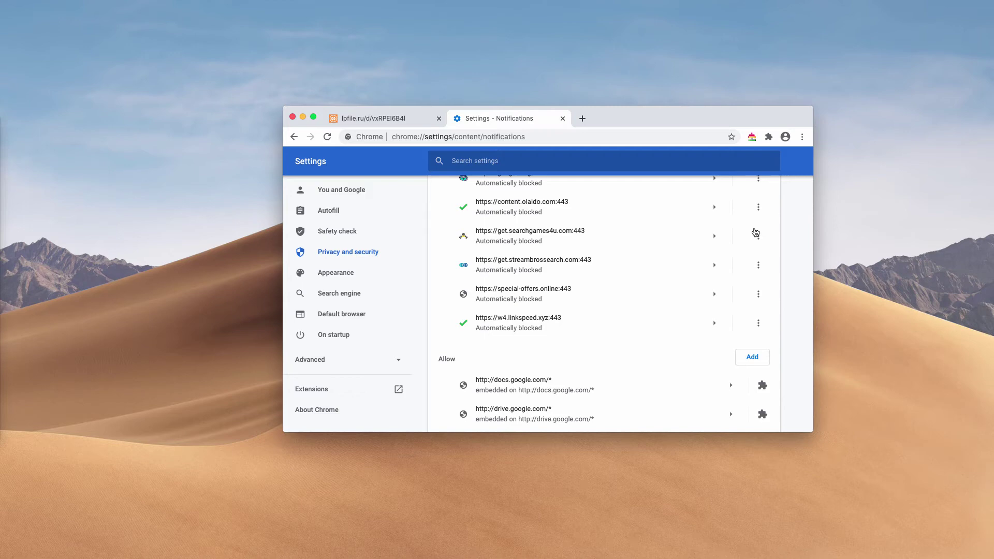
left_click(758, 208)
key("Escape")
left_click(758, 207)
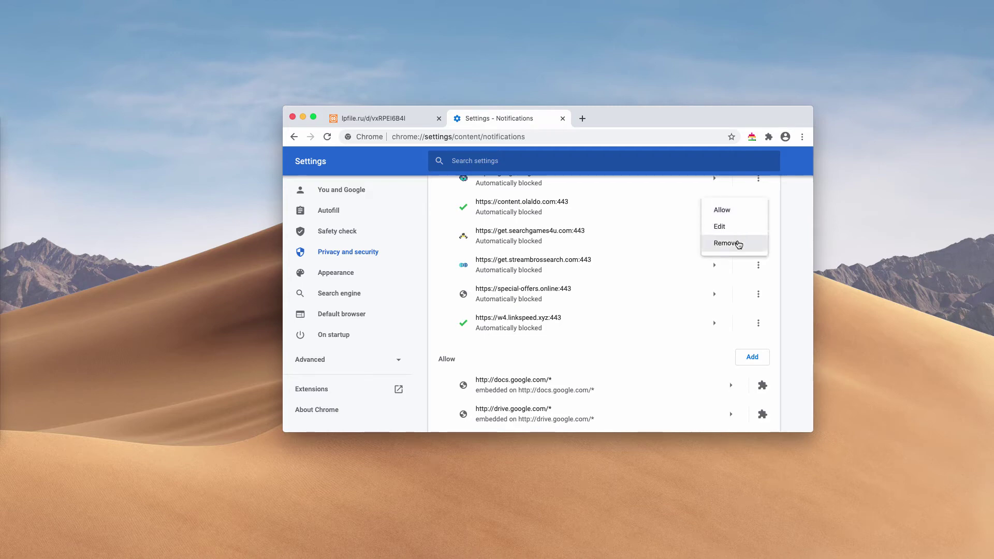
left_click(751, 243)
Step: Remove remaining blocked sites searchgames4u, streambrossearch, special-offers, converter, gaming-search and w4.linkspeed.xyz
left_click(758, 207)
left_click(743, 244)
left_click(758, 208)
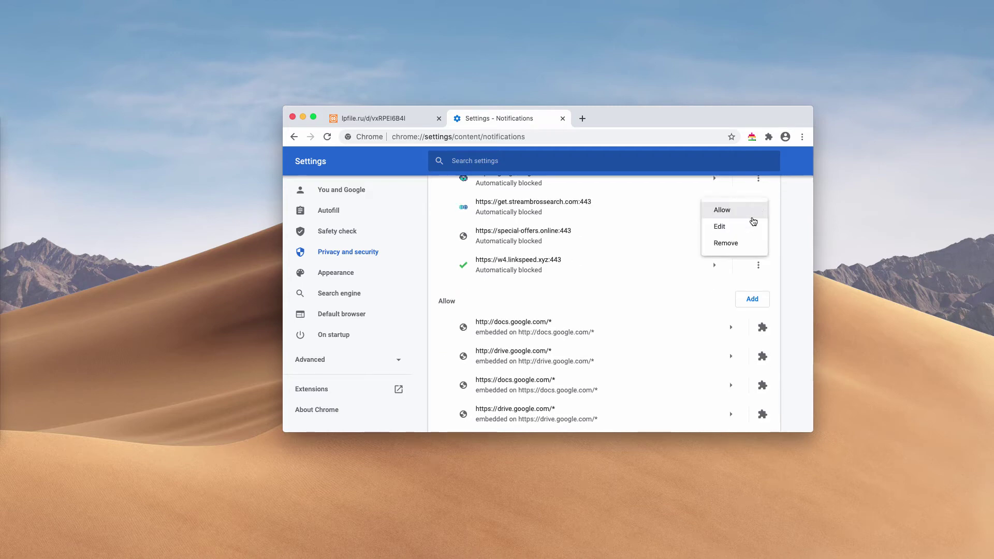
left_click(742, 246)
left_click(758, 208)
left_click(751, 243)
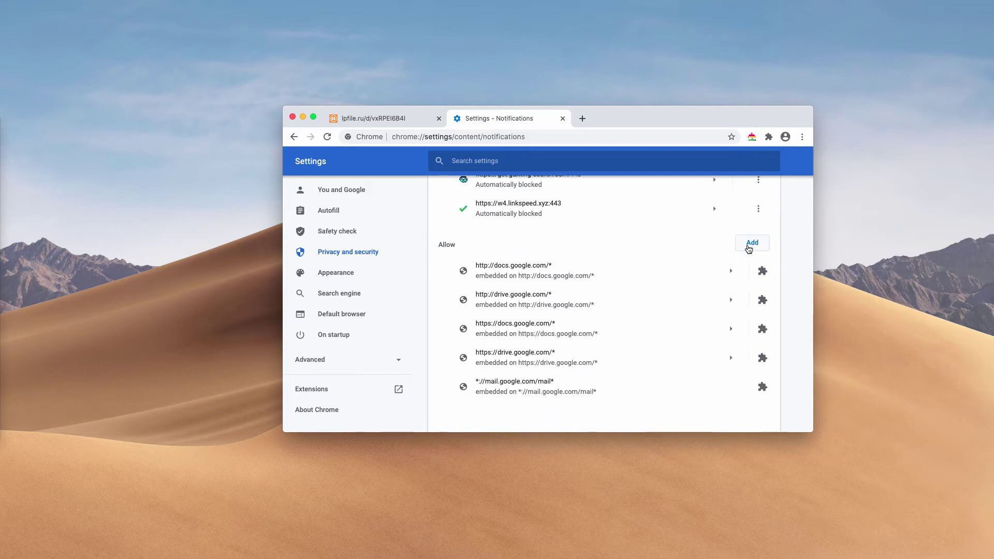
left_click(758, 213)
left_click(751, 248)
left_click(758, 213)
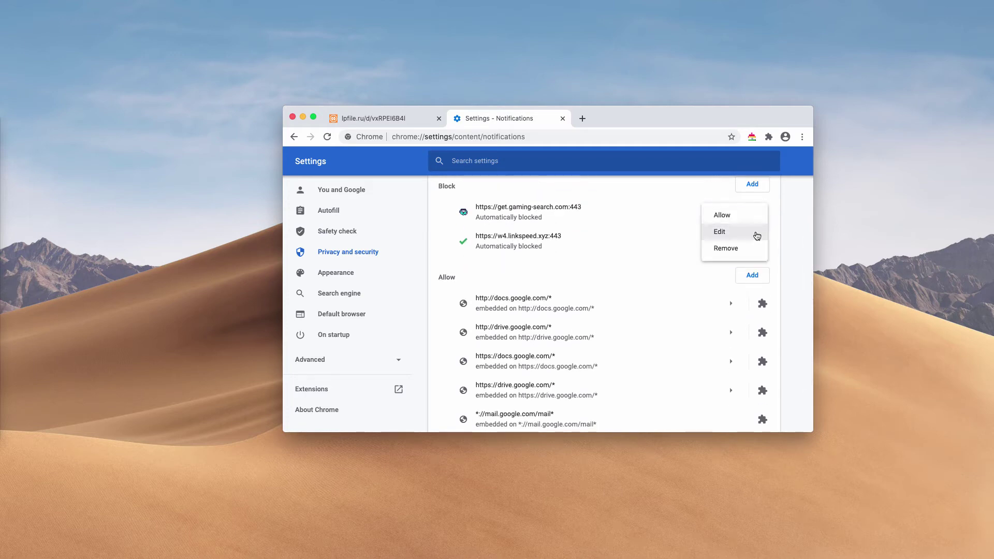
left_click(751, 252)
left_click(758, 213)
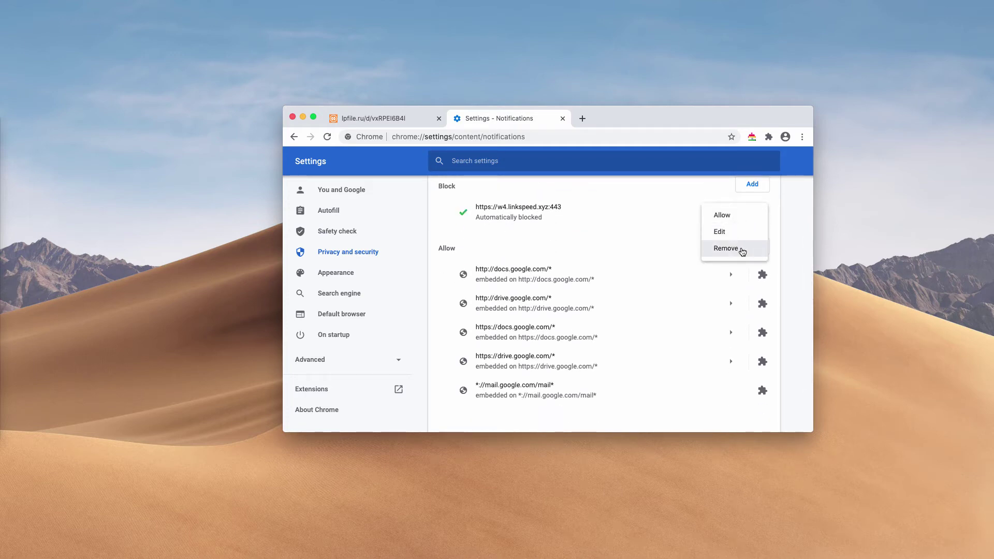
left_click(746, 248)
left_click(594, 137)
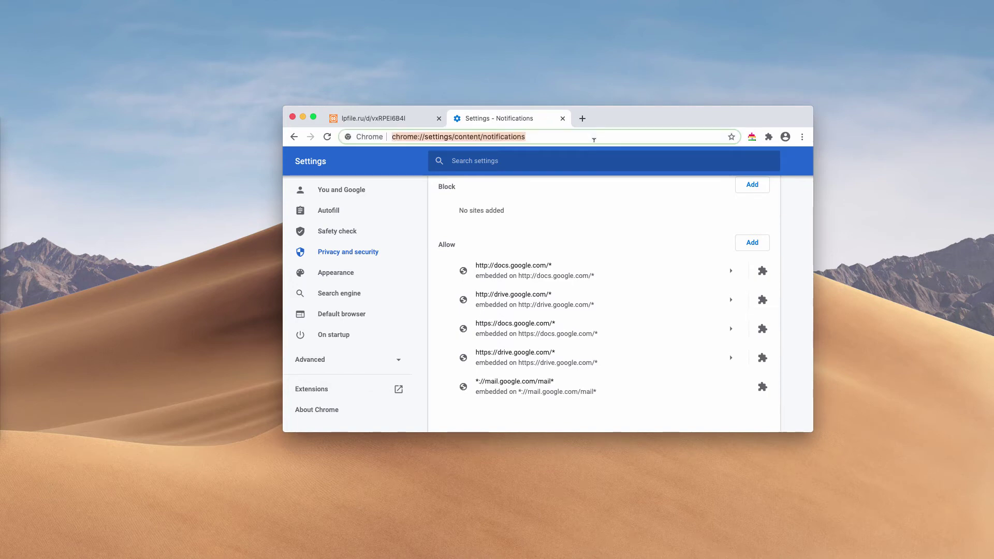
Step: Go to combocleaner.com and close the lpfile.ru tab
type("combocleaner.com")
key("Return")
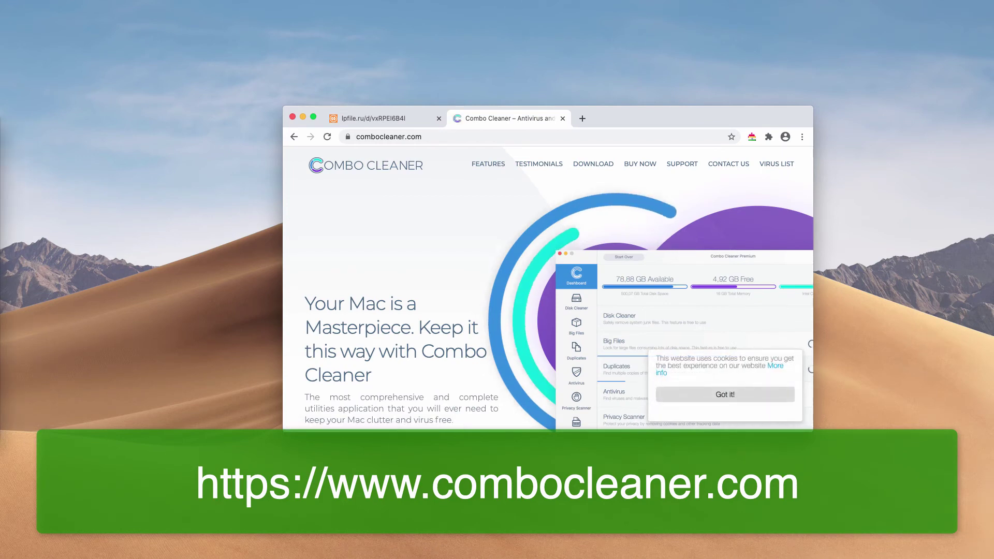
left_click(438, 119)
left_click(363, 137)
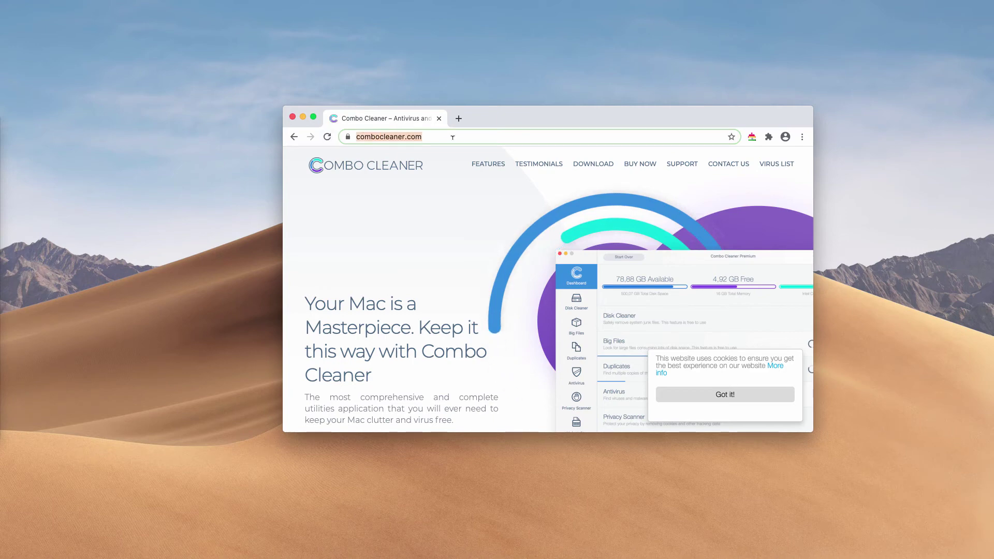
key("Right")
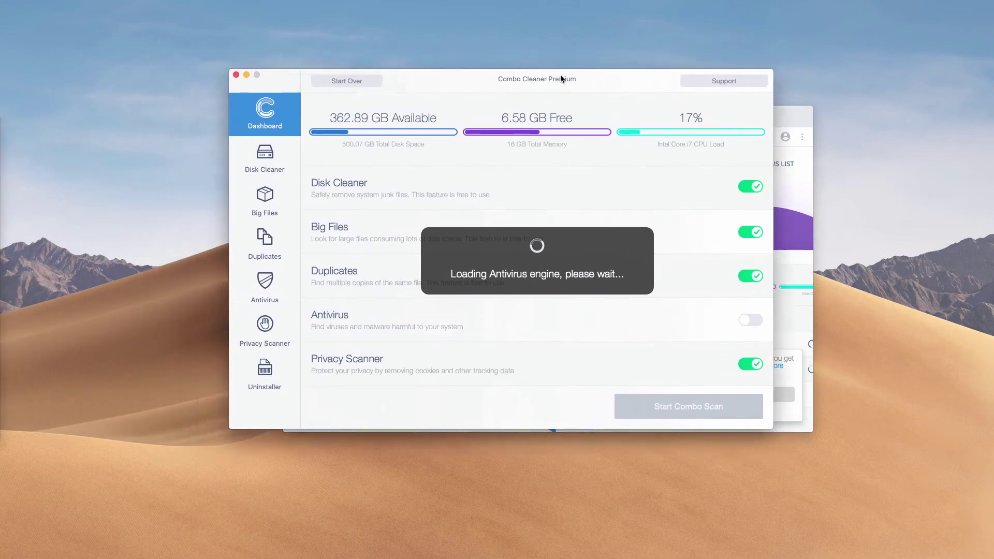
Step: Run a Combo Scan and review the Antivirus results listing 52 adware threats
left_click_drag(570, 77, 590, 78)
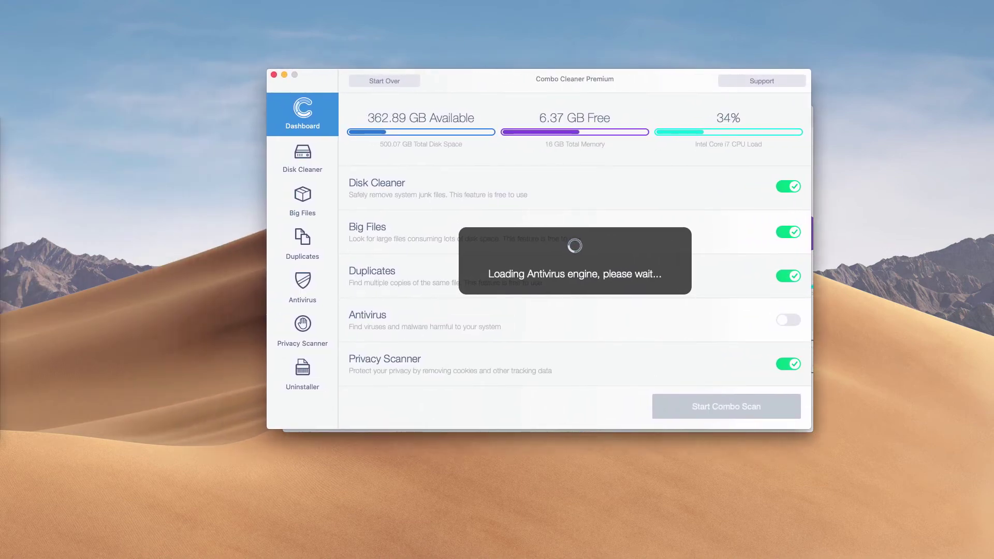
left_click(728, 407)
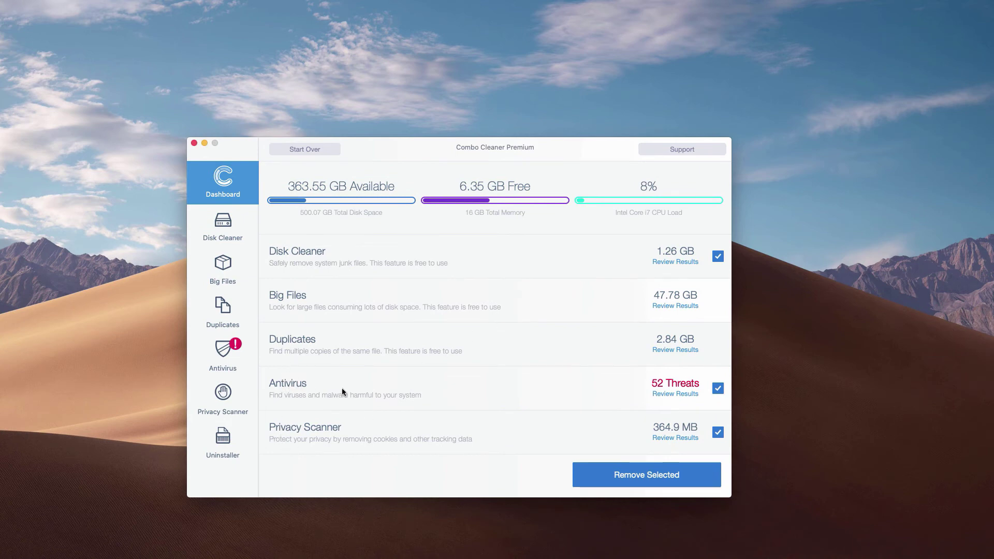
left_click(678, 394)
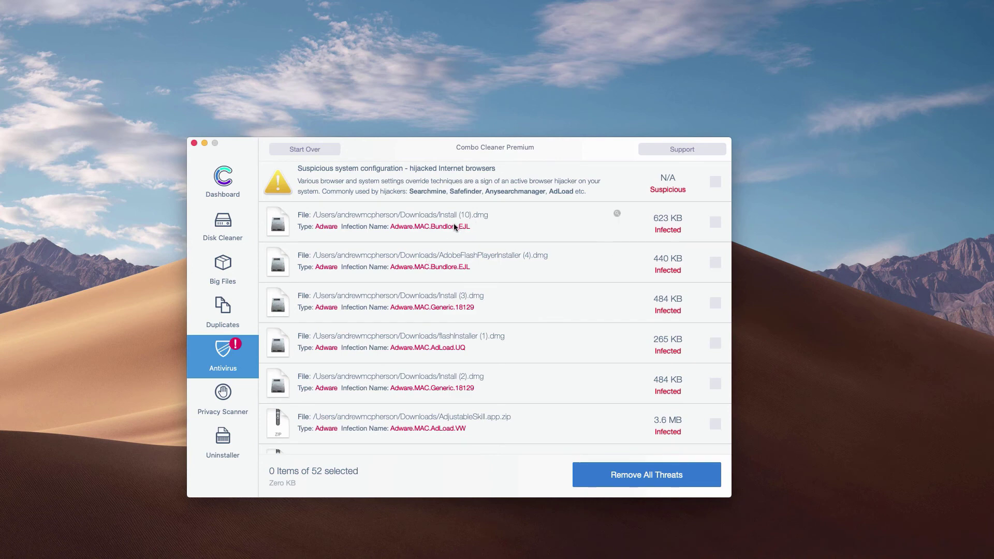
Step: Trash the flagged Install (10).dmg from Downloads and close the Finder window
left_click(617, 213)
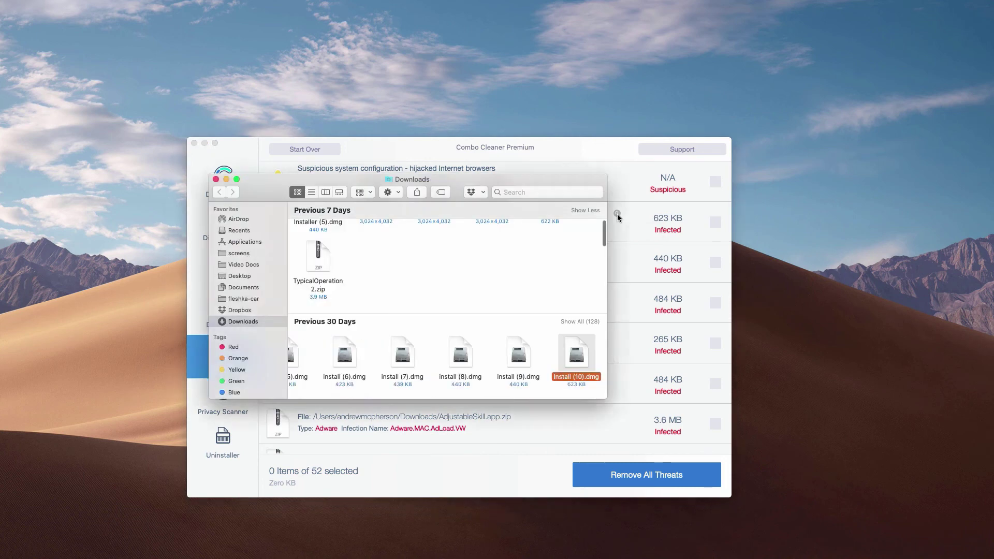
right_click(573, 356)
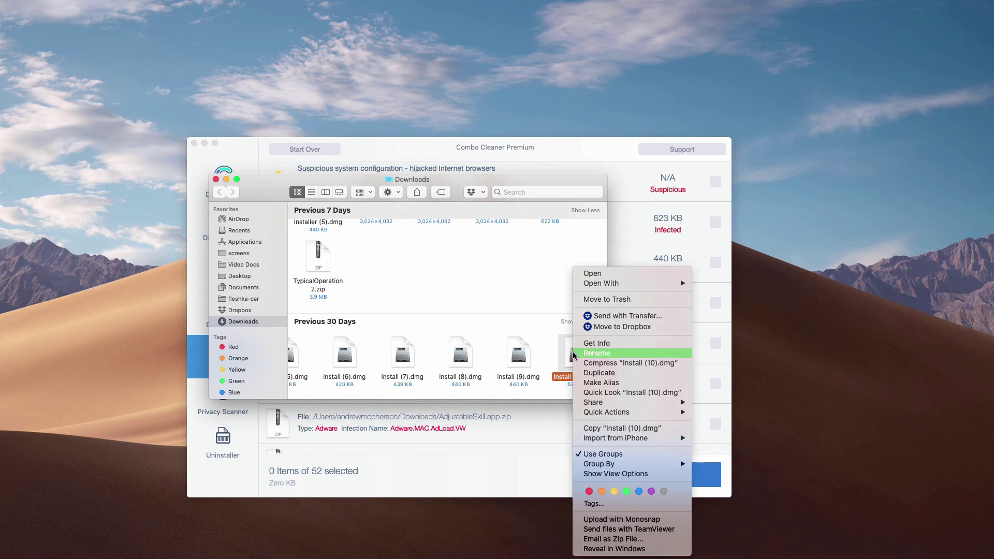
left_click(603, 300)
left_click(215, 180)
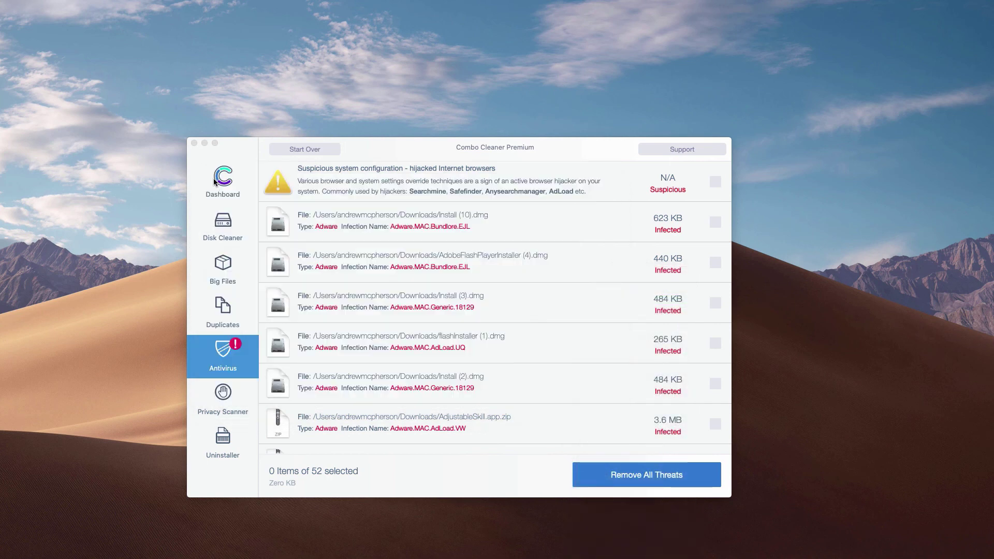
left_click(442, 151)
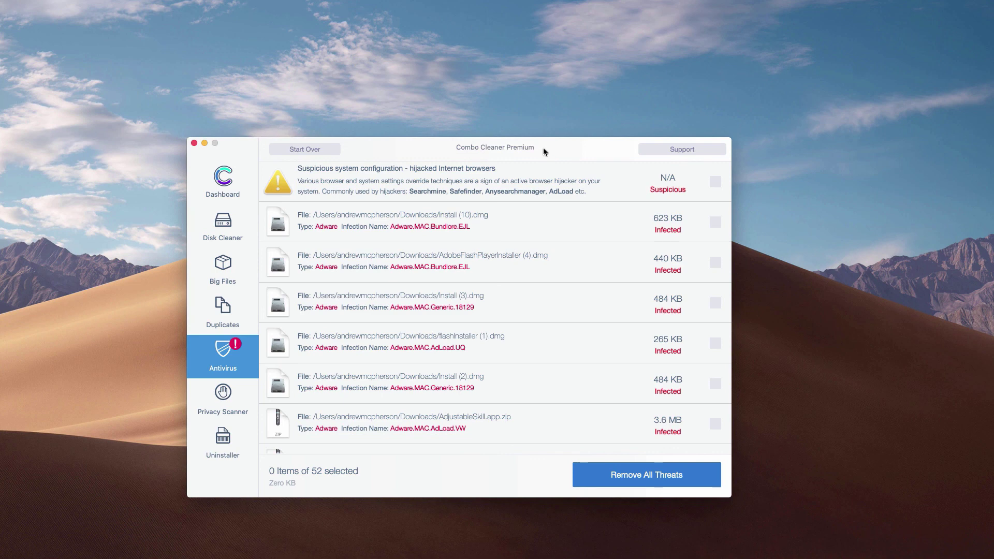
left_click_drag(544, 151, 543, 152)
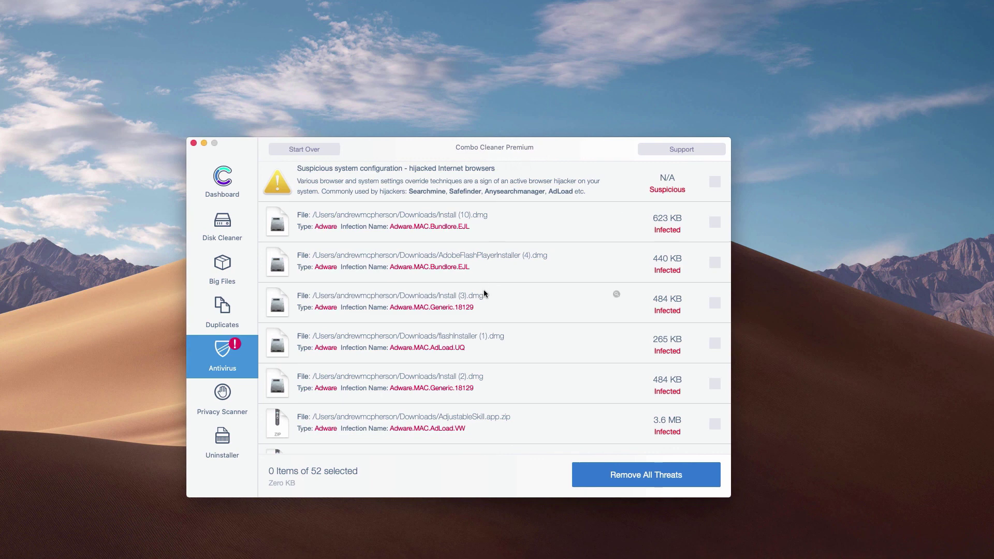
mouse_move(497, 424)
scroll(492, 311, "down", 1)
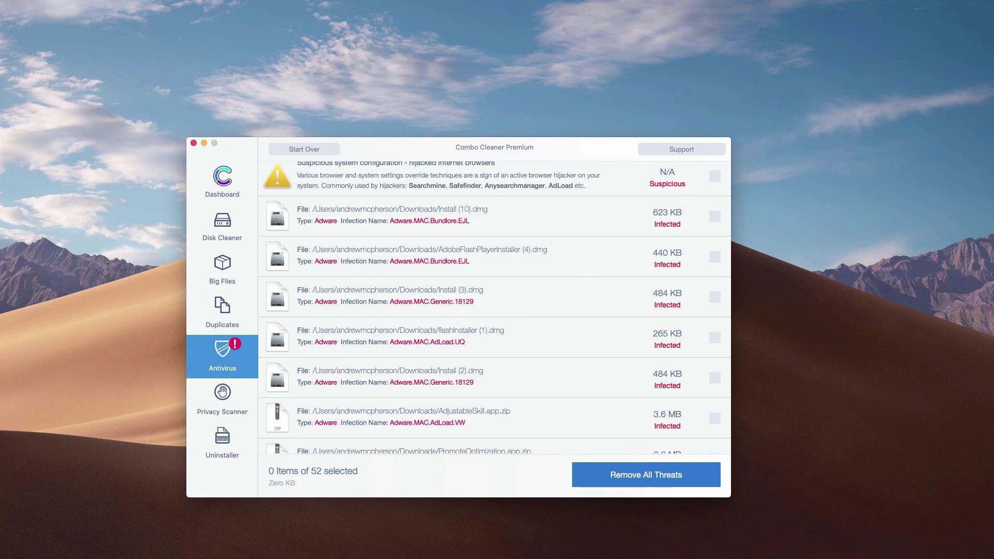